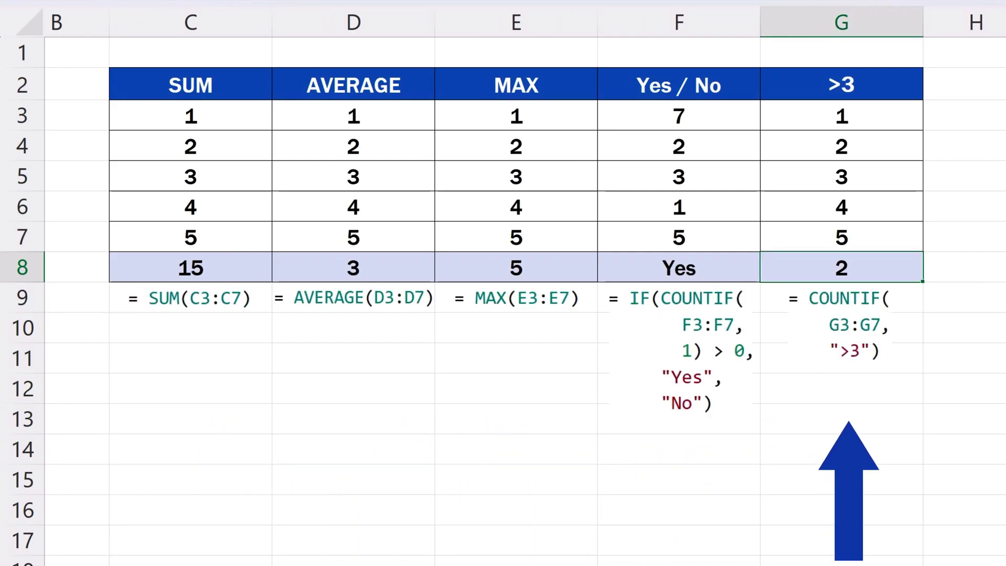
Describe 'sum of cells c3 to c7' in the Formula Editor to generate =SUM(C3:C7)
{"action": "type", "text": "sum of cells c3 to c7"}
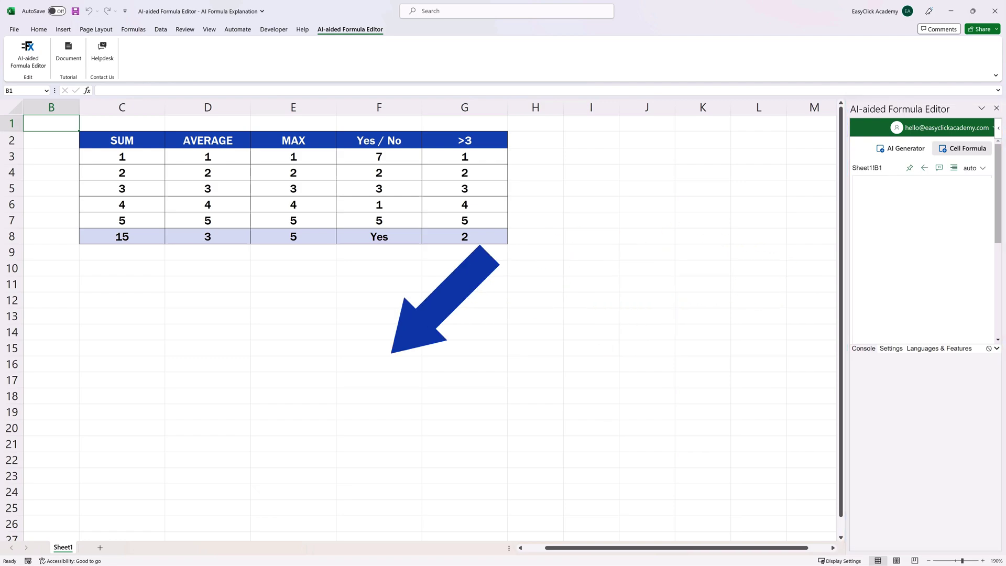
Select the SUM total in cell C8
{"action": "left_click", "coordinate": [108, 242]}
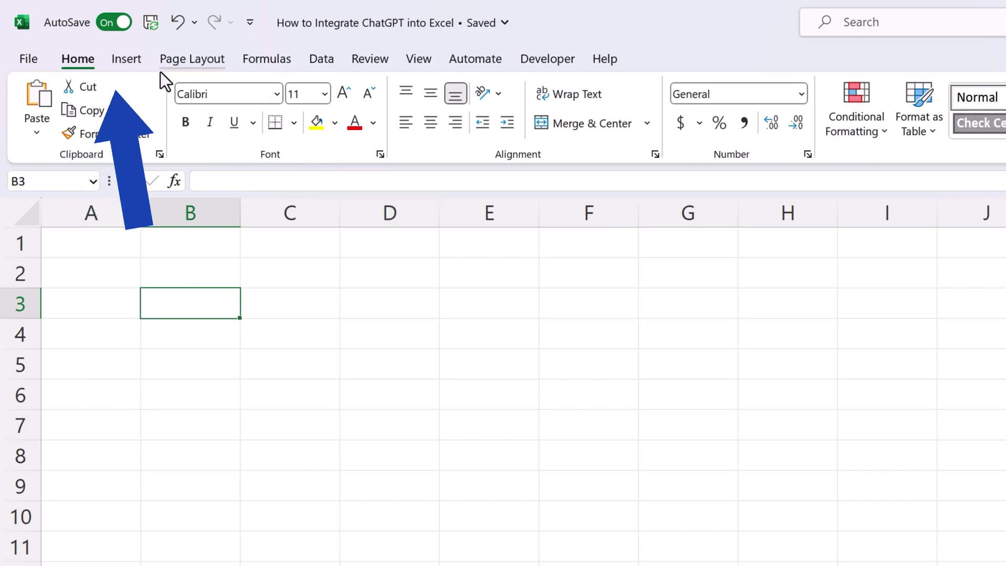
Search the Office Add-ins store from Insert > Get Add-ins for 'Formula Editor'
{"action": "left_click", "coordinate": [131, 62]}
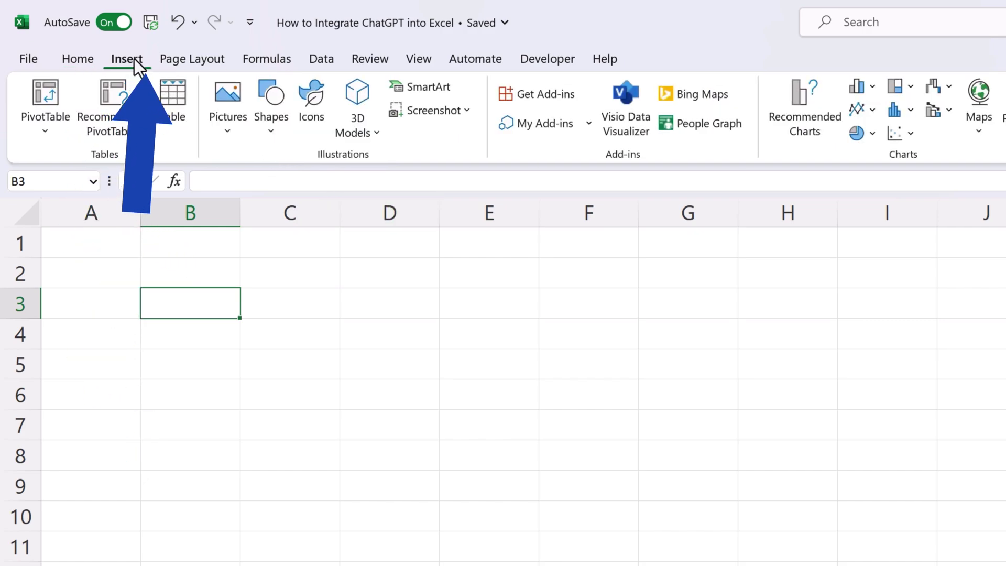
{"action": "left_click", "coordinate": [543, 95]}
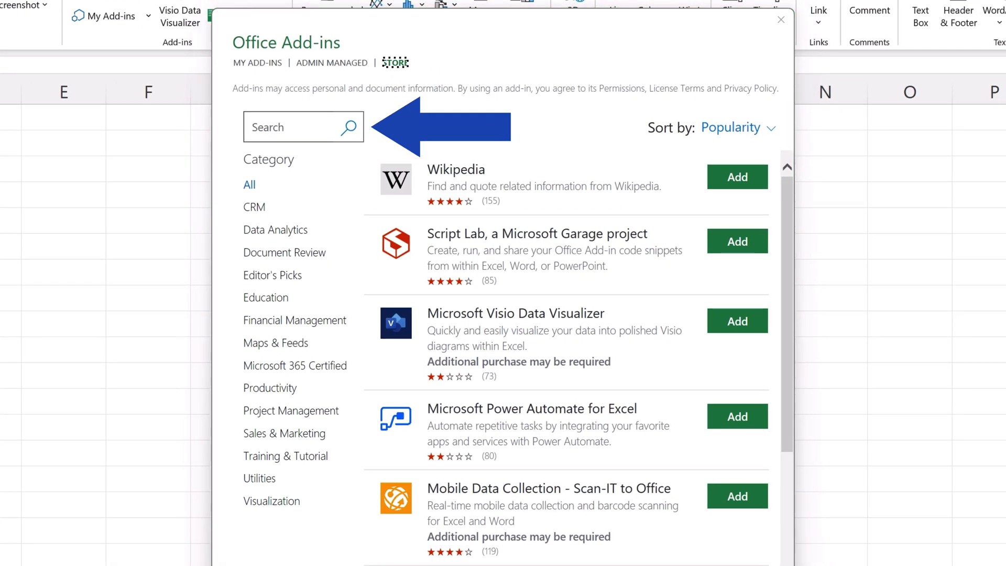
{"action": "left_click", "coordinate": [300, 129]}
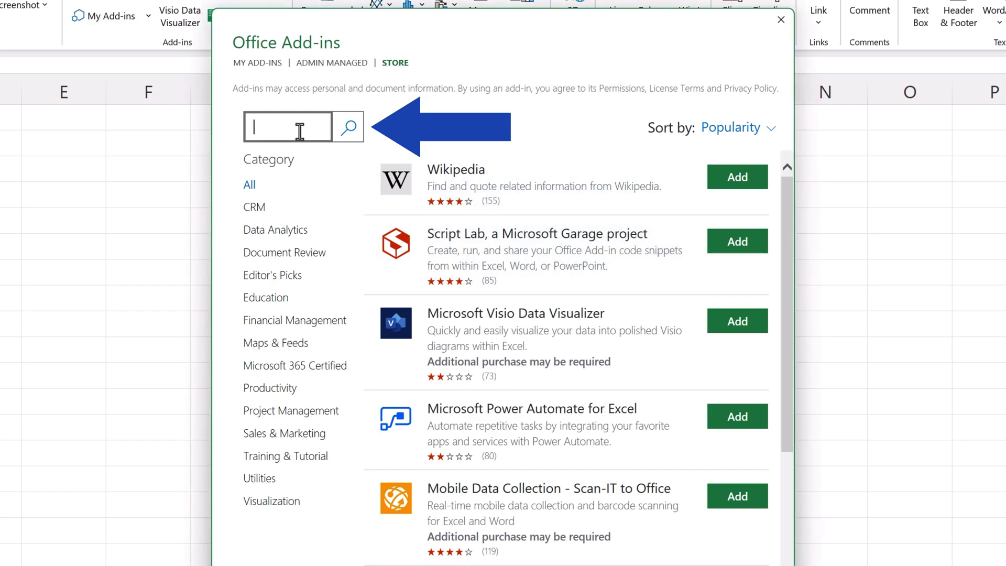
{"action": "type", "text": "Formula Editor"}
{"action": "left_click", "coordinate": [348, 128]}
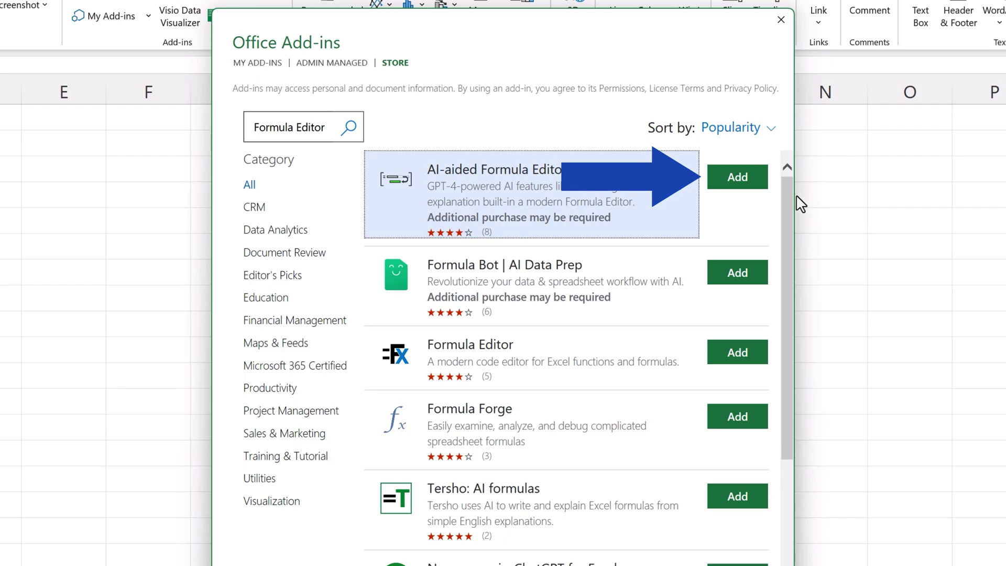
Add AI-aided Formula Editor, agreeing to all the terms and conditions
{"action": "left_click", "coordinate": [734, 179]}
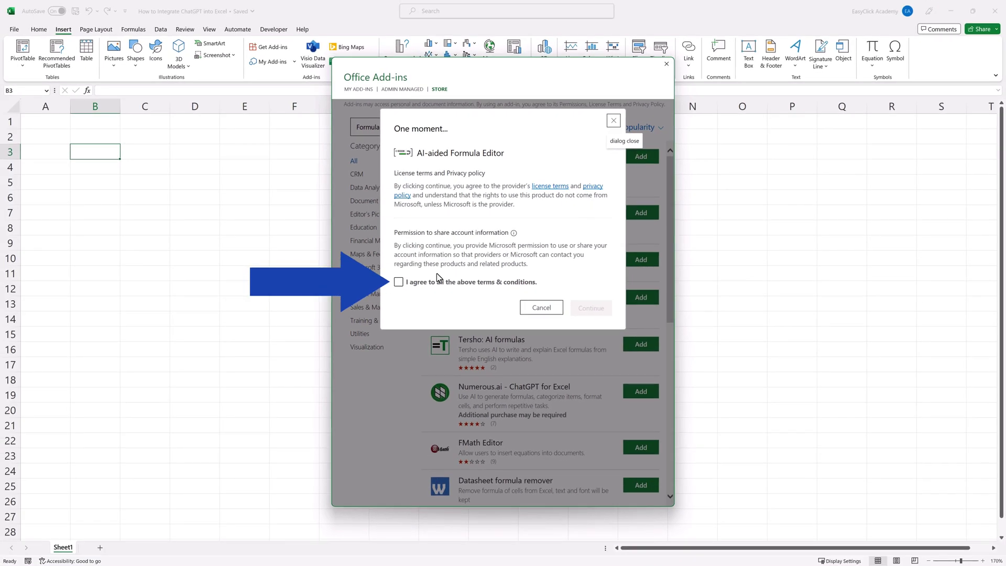
{"action": "left_click", "coordinate": [398, 282]}
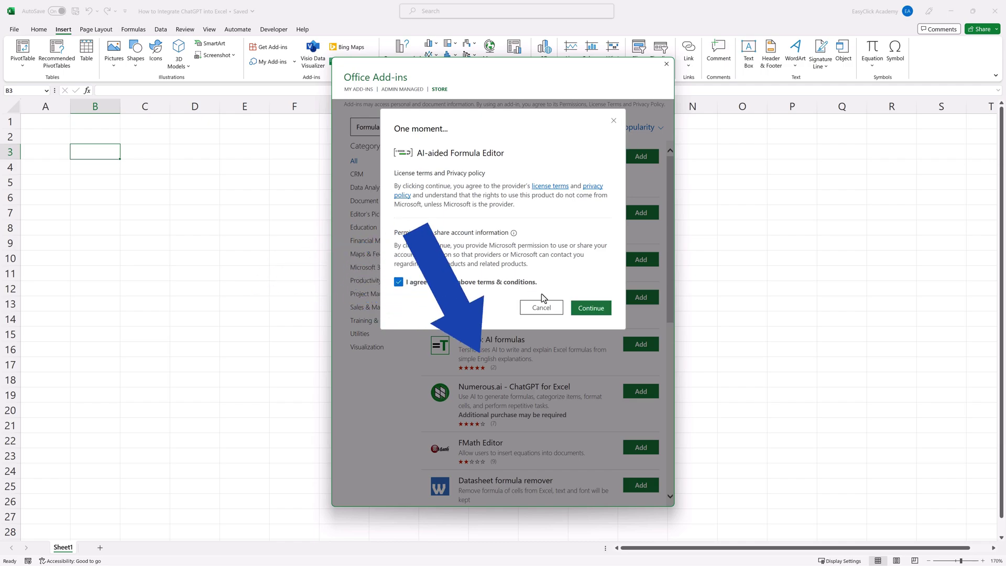
{"action": "left_click", "coordinate": [592, 309]}
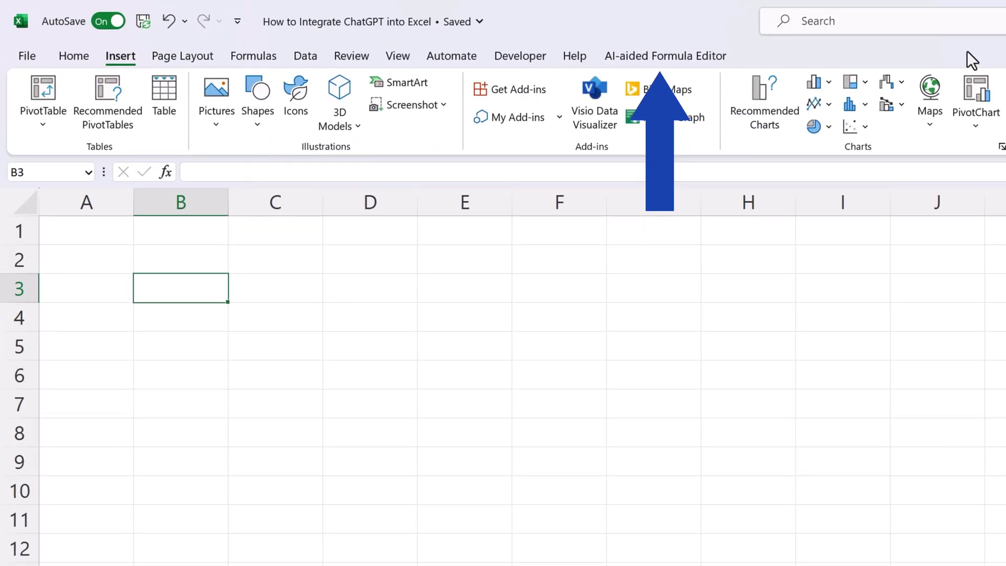
Open the AI-aided Formula Editor pane and sign in with the saved account e-mail and password
{"action": "left_click", "coordinate": [659, 56]}
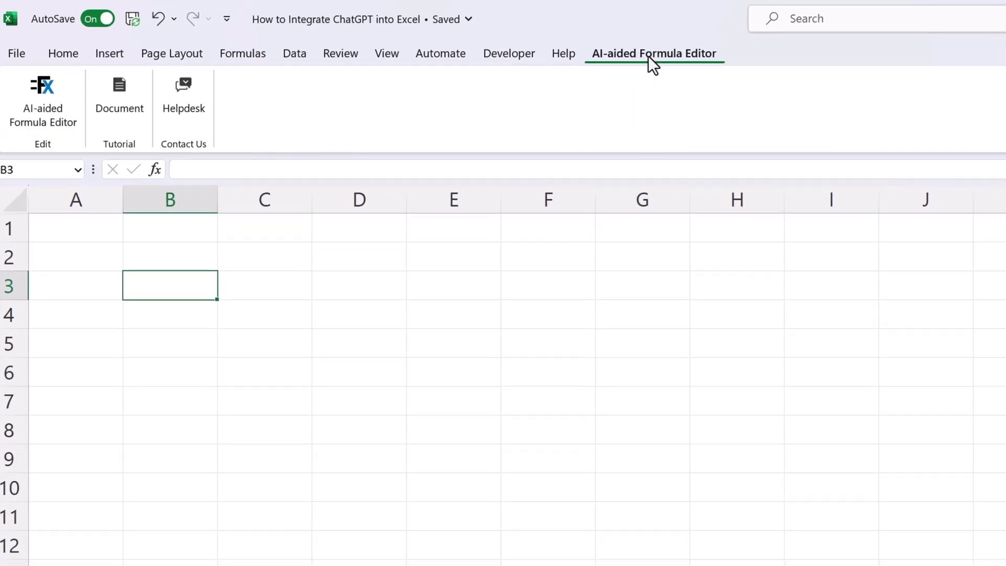
{"action": "left_click", "coordinate": [54, 102]}
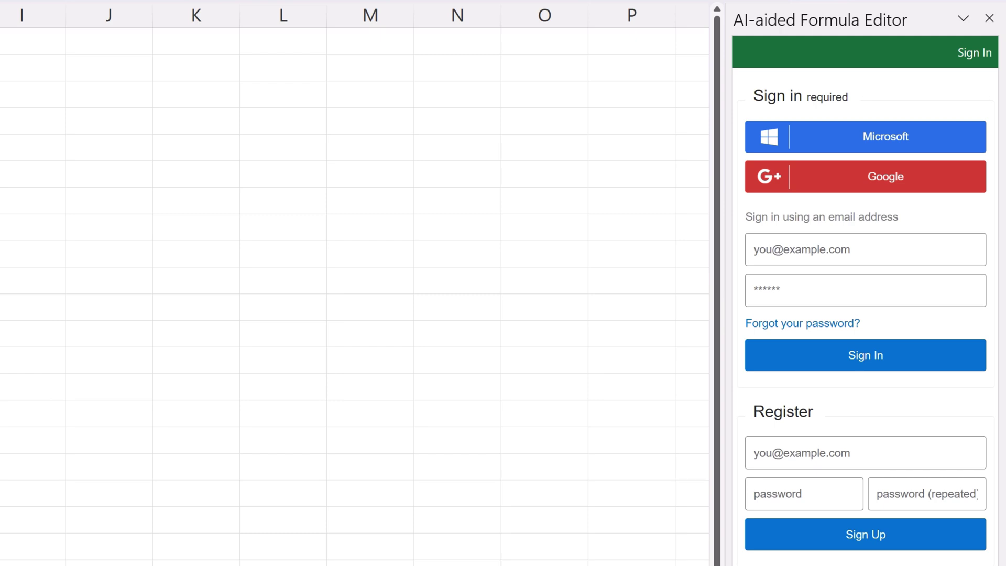
{"action": "left_click", "coordinate": [892, 253]}
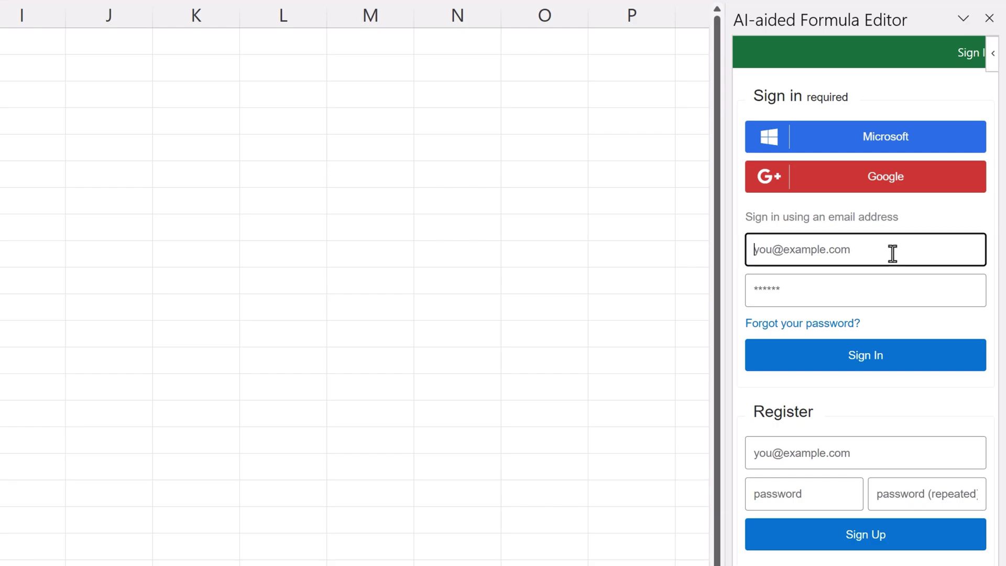
{"action": "key", "text": "Down"}
{"action": "key", "text": "Return"}
{"action": "key", "text": "Return"}
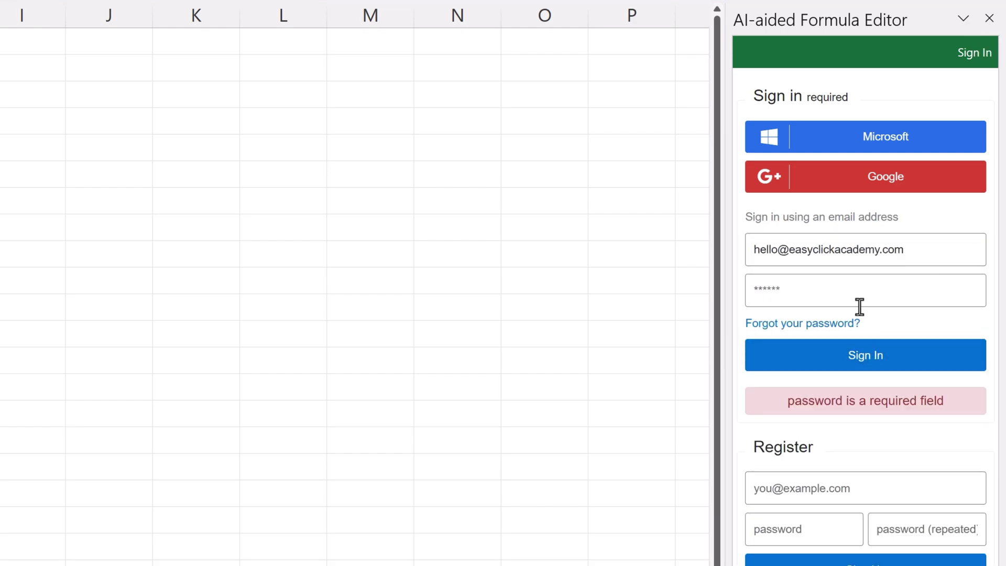
{"action": "left_click", "coordinate": [801, 290]}
{"action": "key", "text": "ctrl+v"}
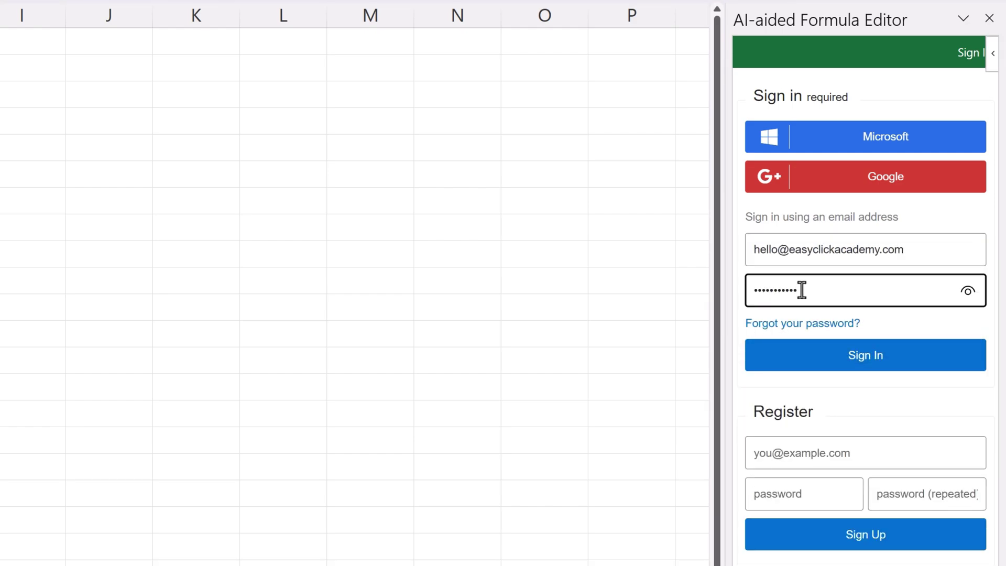
{"action": "left_click", "coordinate": [842, 346]}
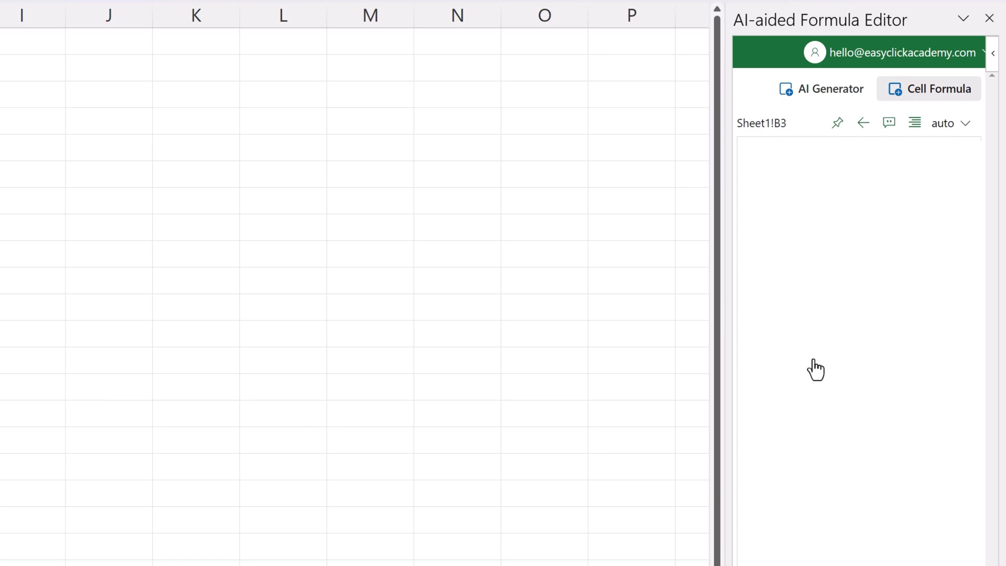
Switch to AI Generator, then view the Pricing Plans in a widened pane
{"action": "left_click", "coordinate": [837, 93]}
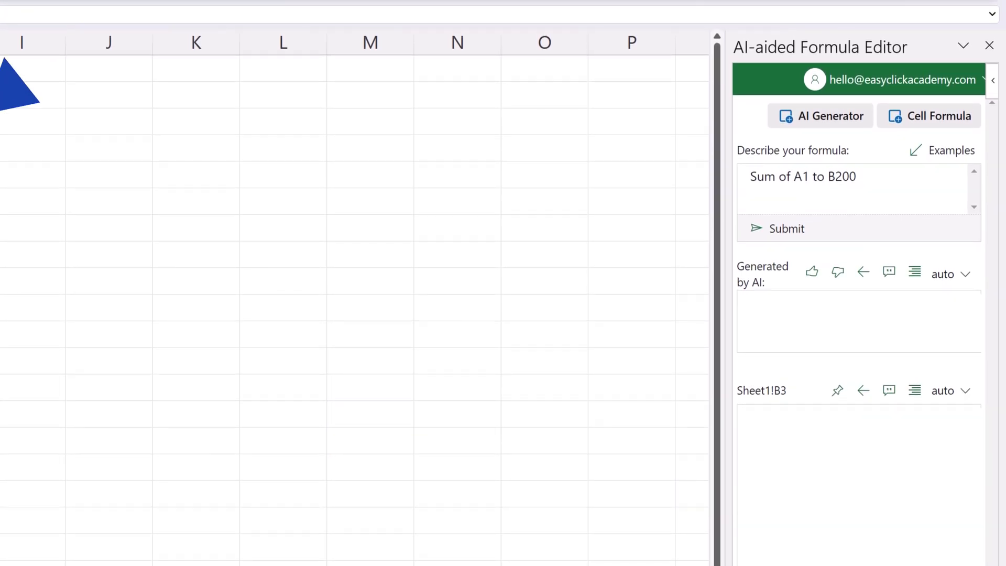
{"action": "left_click", "coordinate": [915, 82]}
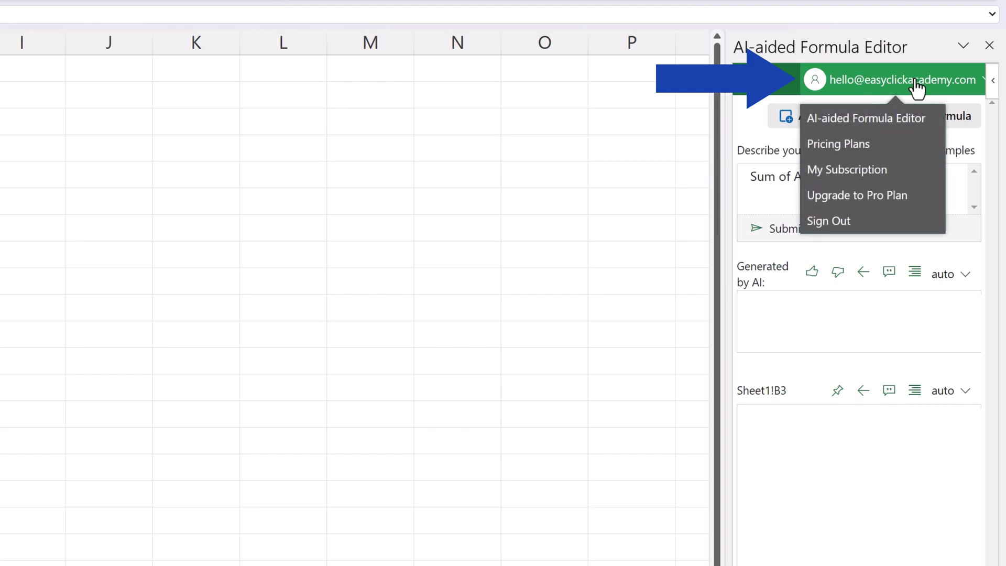
{"action": "left_click", "coordinate": [901, 149]}
{"action": "left_click_drag", "start_coordinate": [716, 313], "coordinate": [434, 313]}
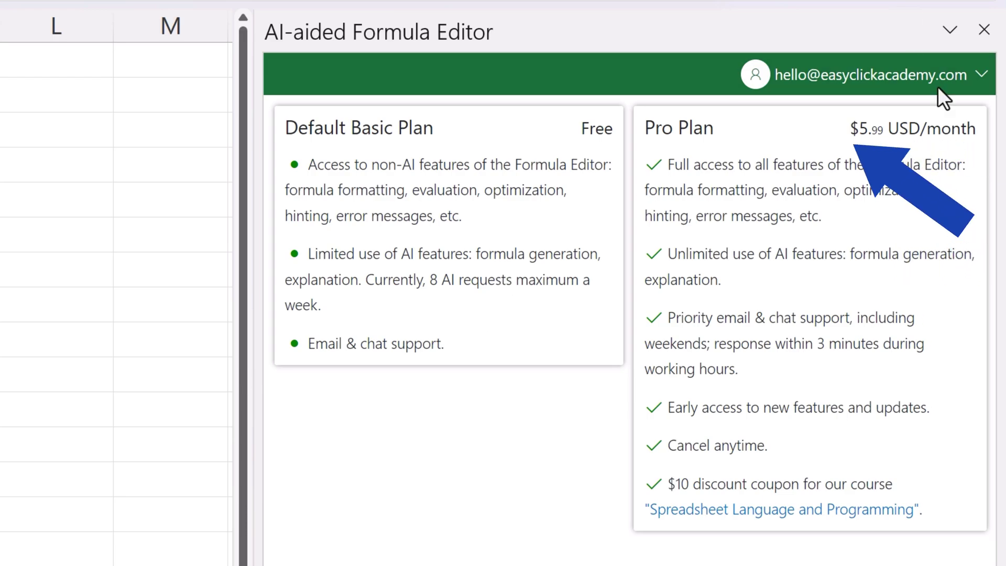
Return the pane to the AI-aided Formula Editor view and narrow it again
{"action": "left_click", "coordinate": [965, 86]}
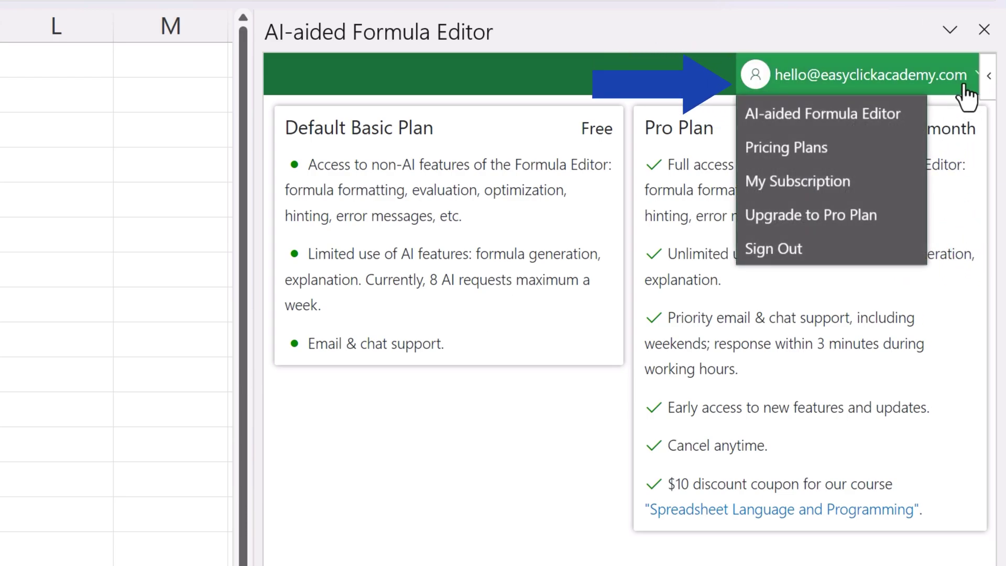
{"action": "left_click", "coordinate": [912, 117]}
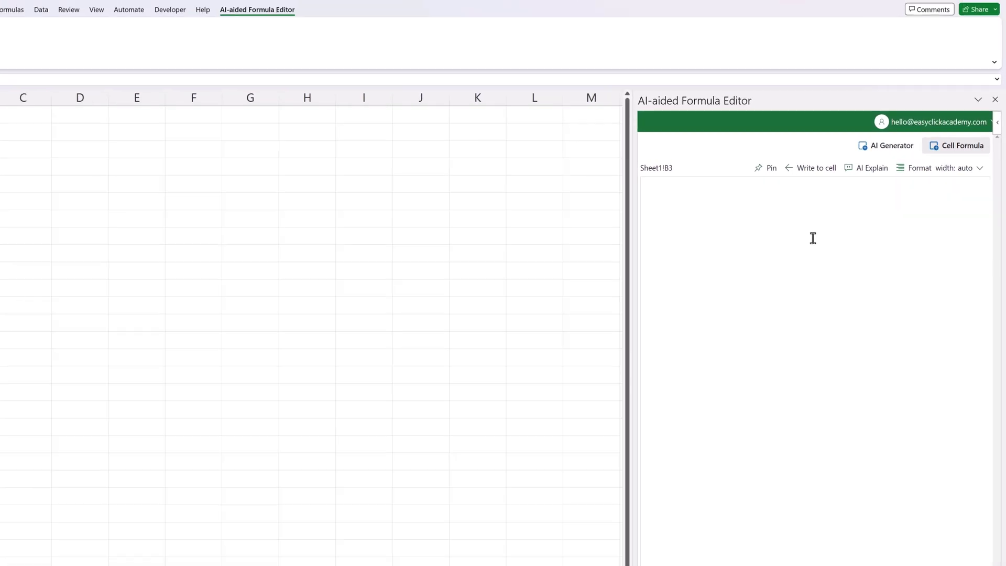
{"action": "left_click_drag", "start_coordinate": [680, 291], "coordinate": [816, 286]}
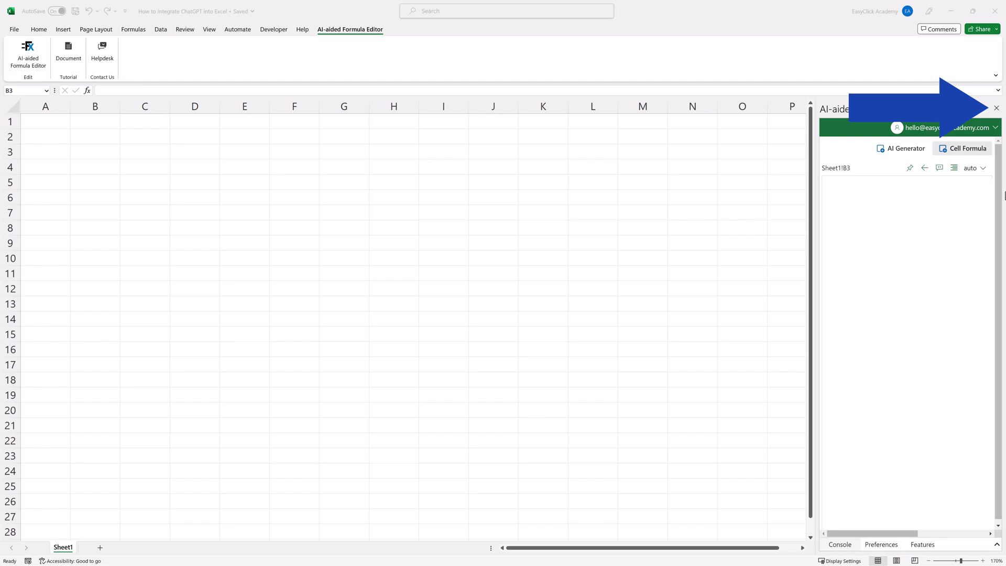
Close the pane and remove AI-aided Formula Editor through Insert > My Add-ins
{"action": "left_click", "coordinate": [997, 109]}
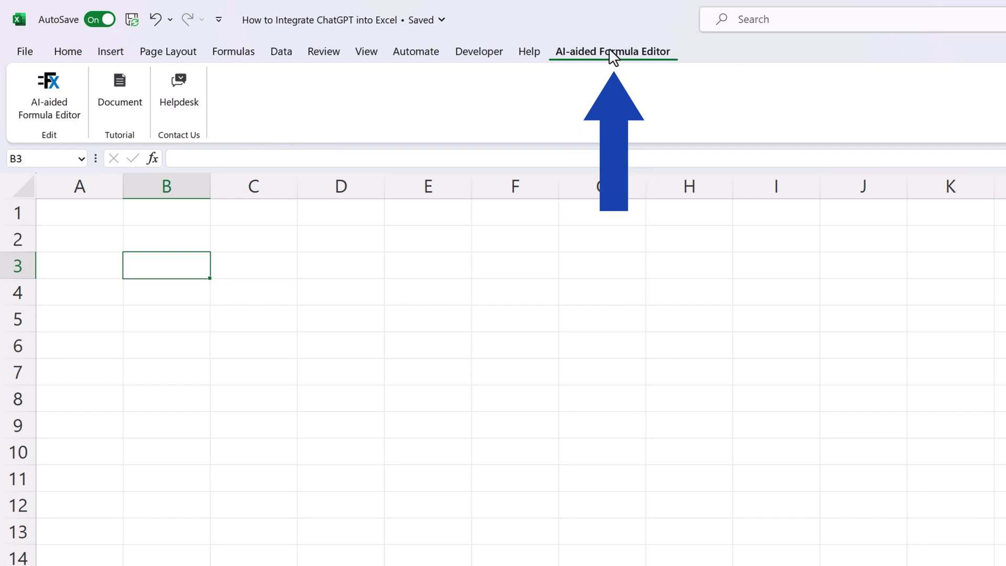
{"action": "left_click", "coordinate": [42, 92]}
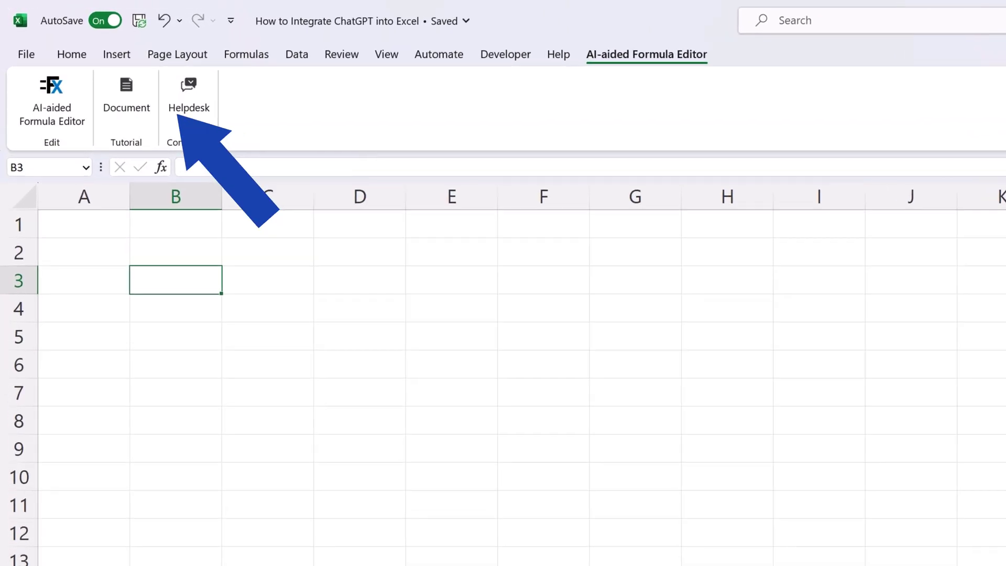
{"action": "left_click", "coordinate": [116, 56]}
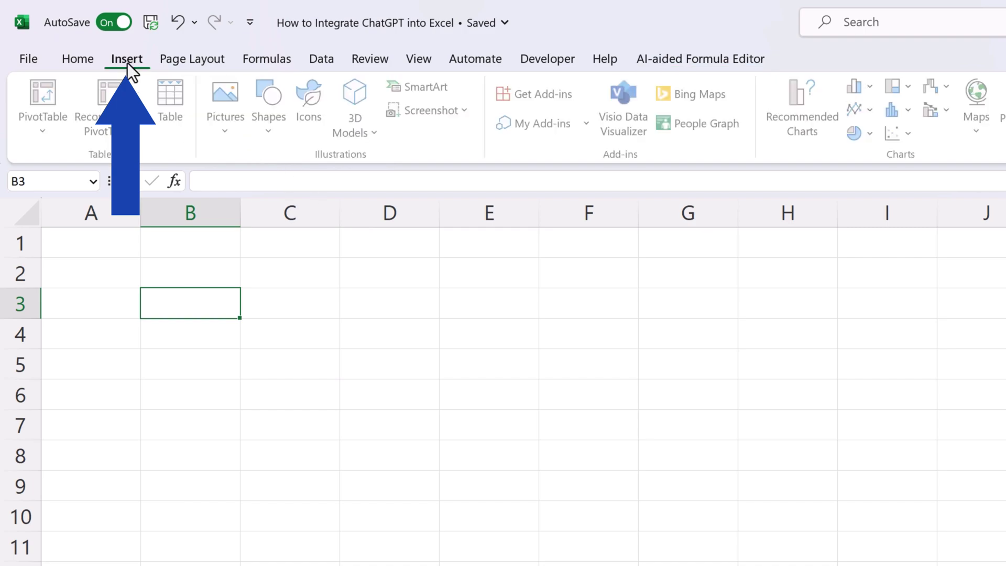
{"action": "left_click", "coordinate": [540, 123]}
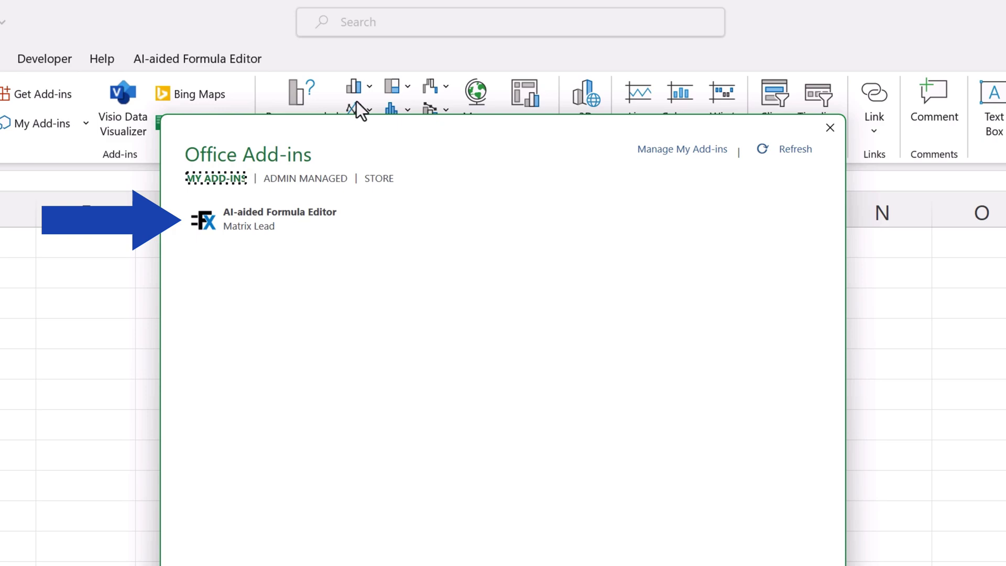
{"action": "mouse_move", "coordinate": [321, 240]}
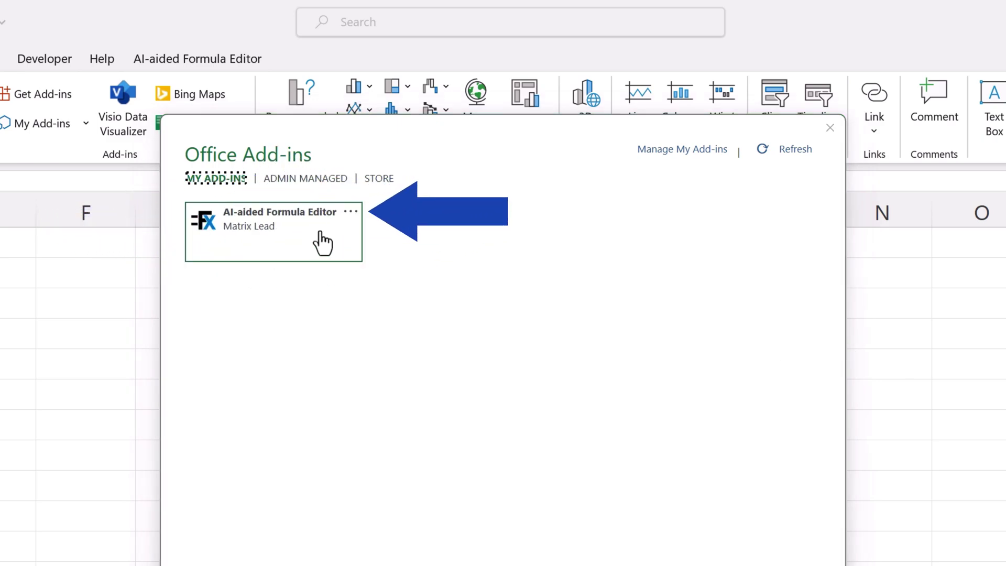
{"action": "left_click", "coordinate": [351, 212]}
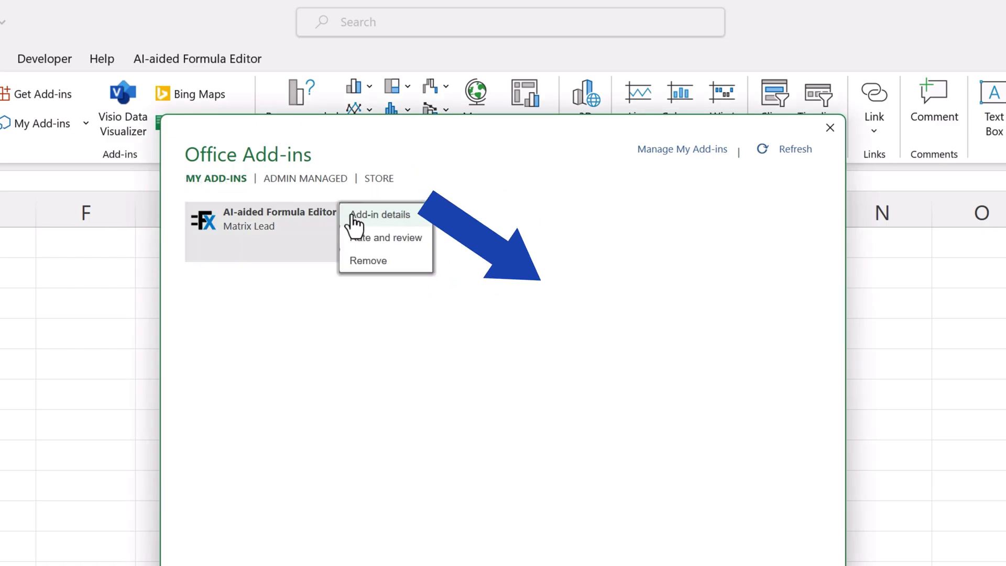
{"action": "left_click", "coordinate": [377, 268]}
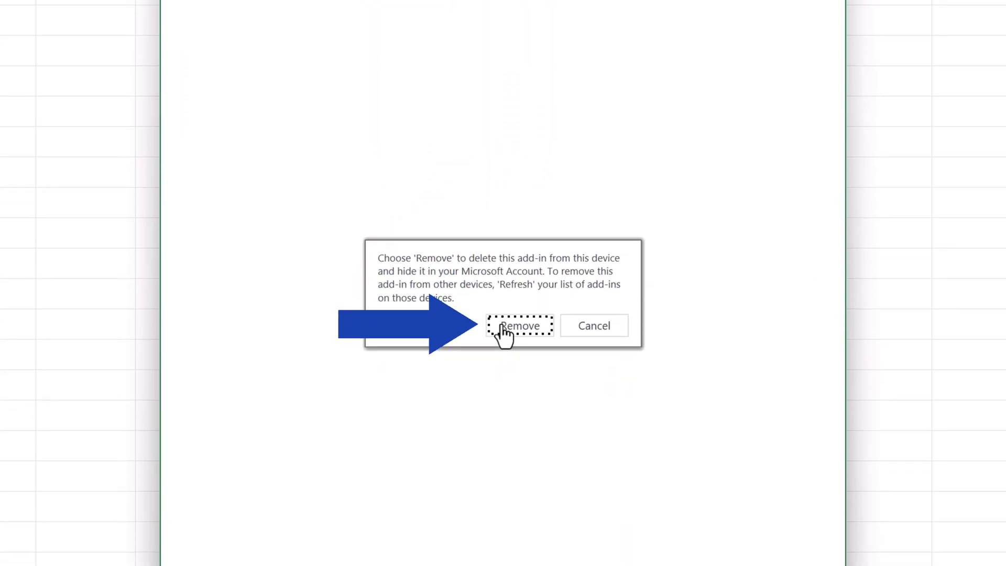